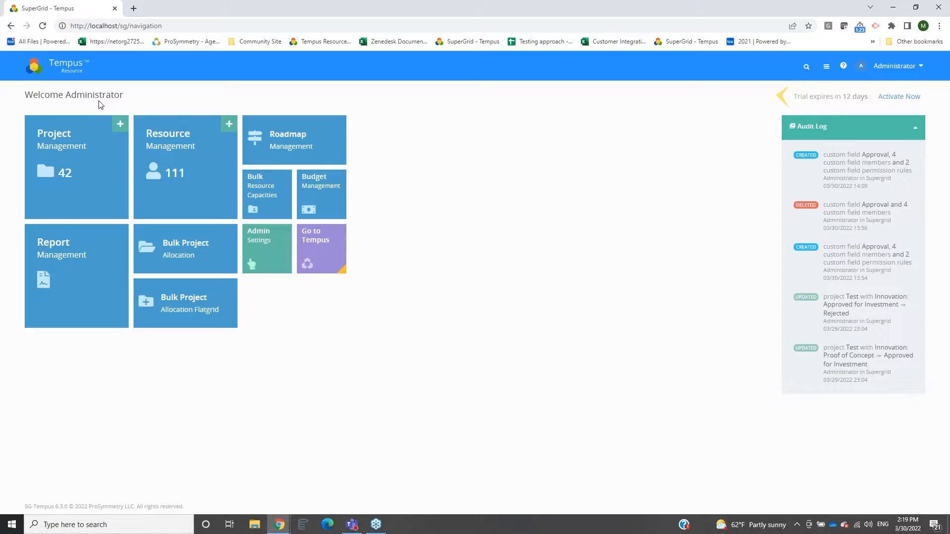
Start a new project workflow in the admin settings' workflow management.
left_click(267, 249)
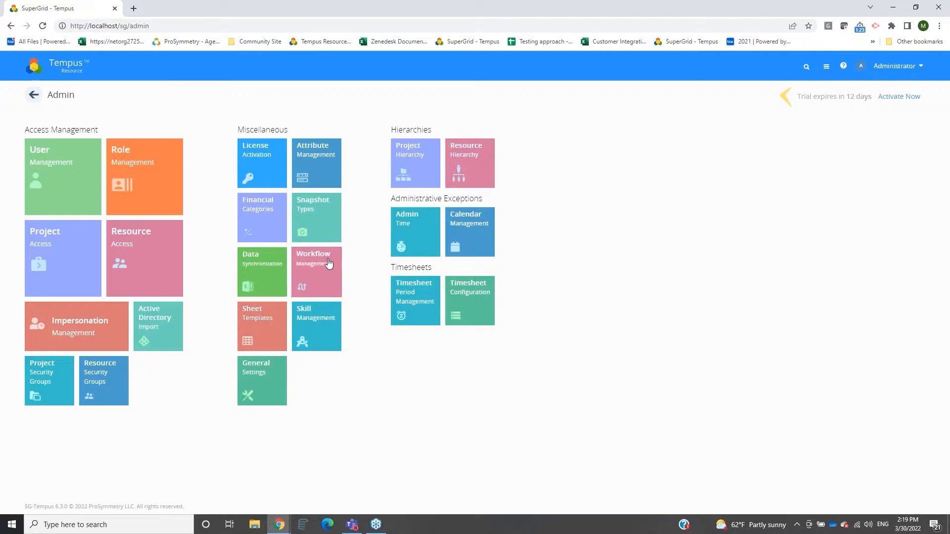
left_click(319, 265)
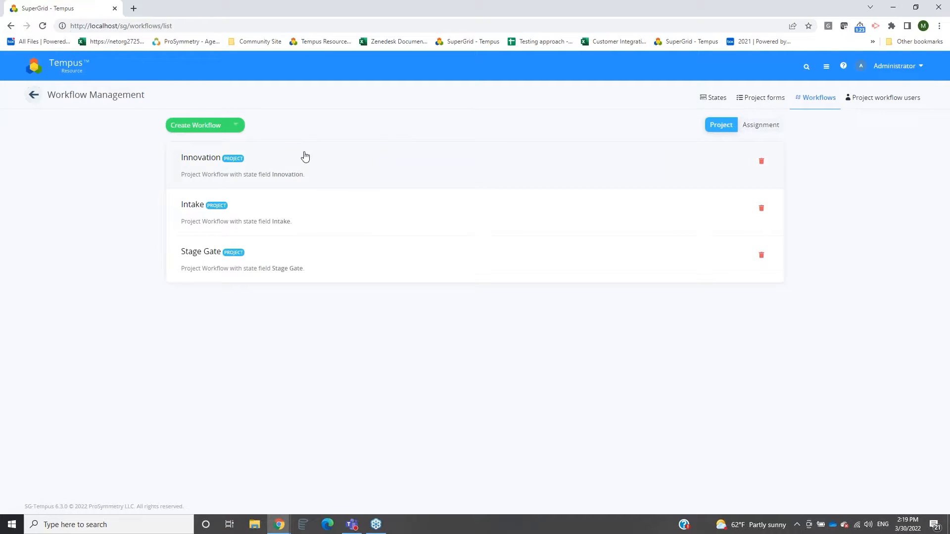
left_click(202, 129)
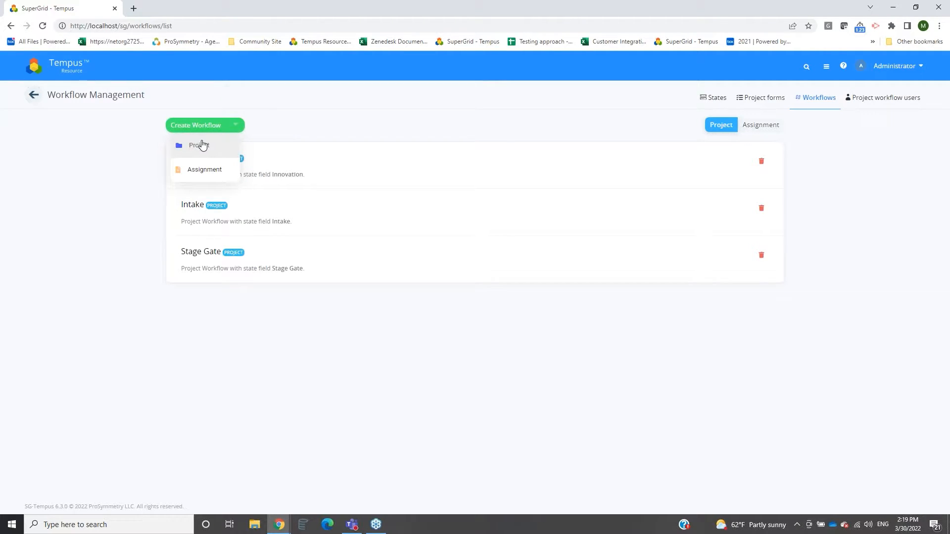
left_click(207, 145)
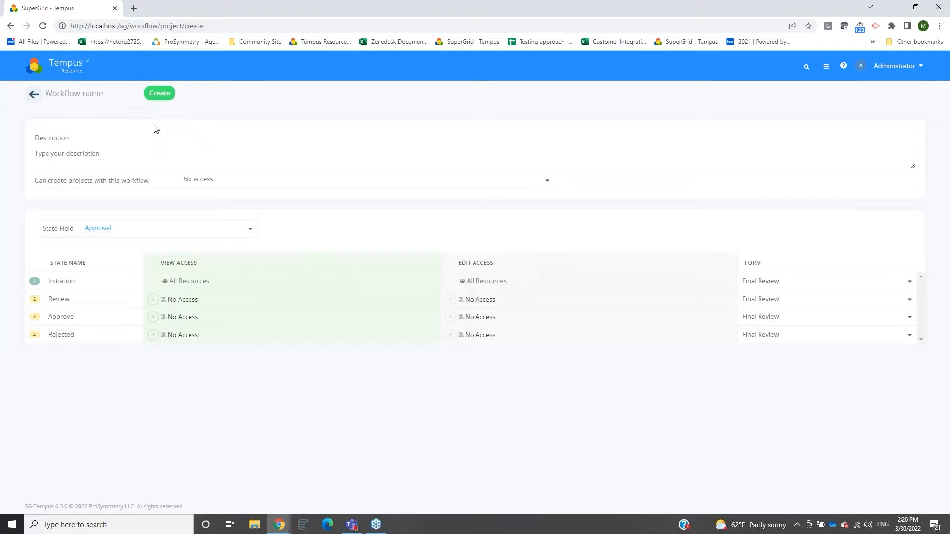
Name the workflow "Approval Project" and choose Approval as its state field.
left_click(103, 100)
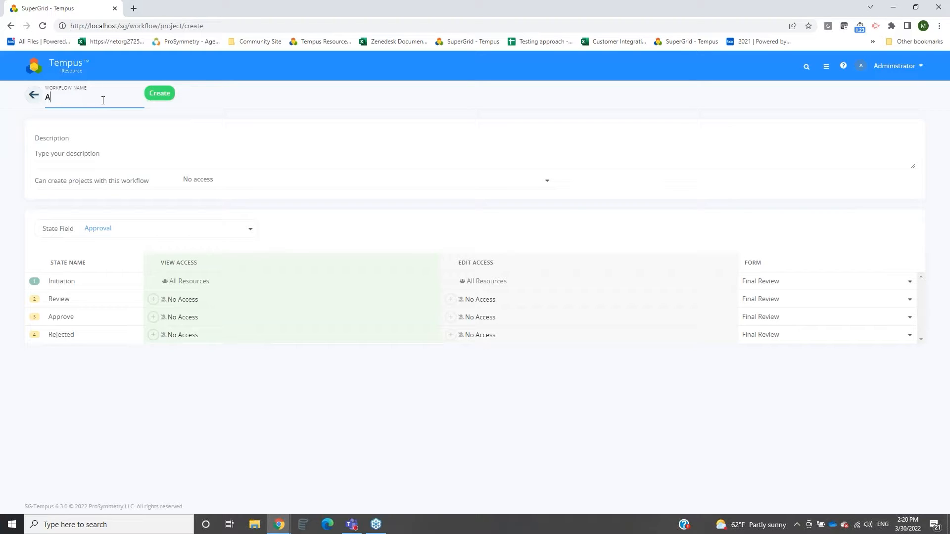
type("Approval Project")
left_click(288, 103)
left_click(103, 231)
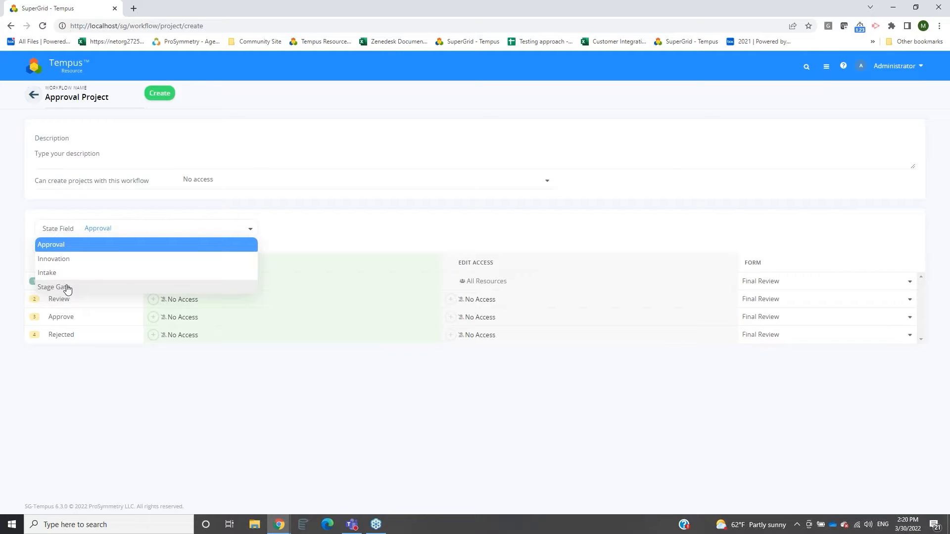
left_click(42, 247)
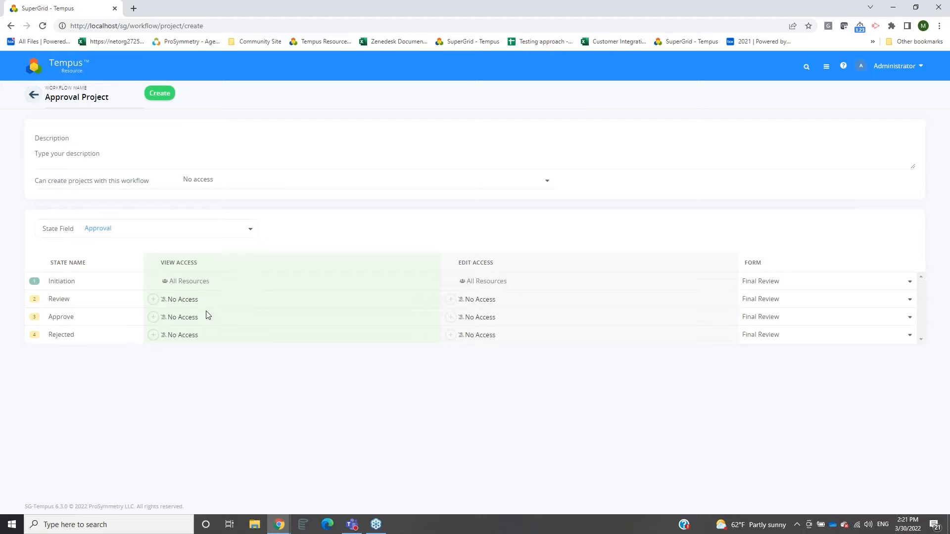
Give the Administrator, Project Manager and Resource Manager roles both view and edit access to the Review state.
left_click(187, 304)
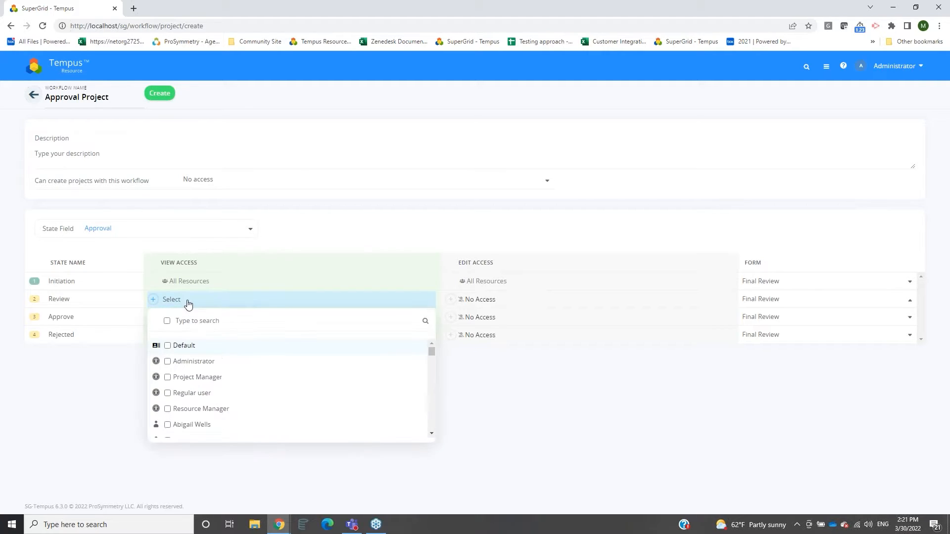
left_click(193, 363)
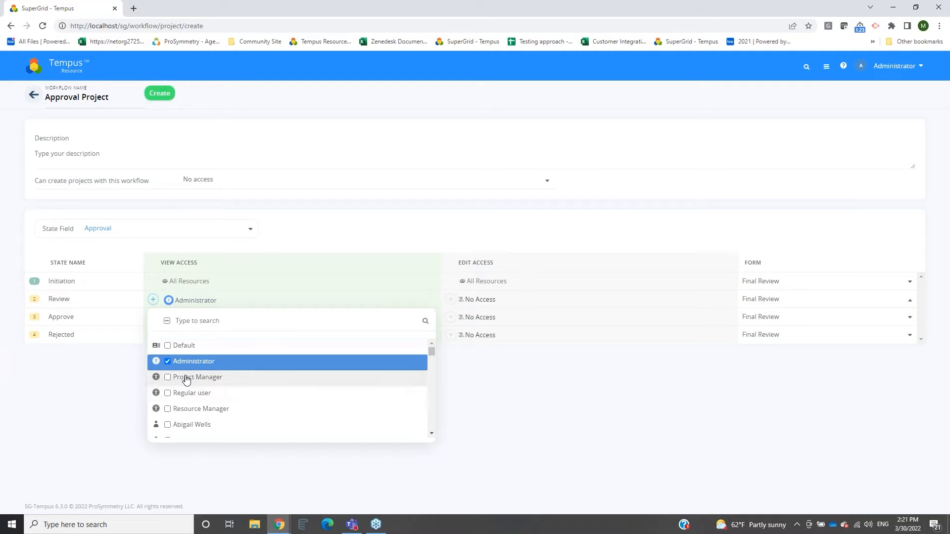
left_click(195, 377)
left_click(212, 408)
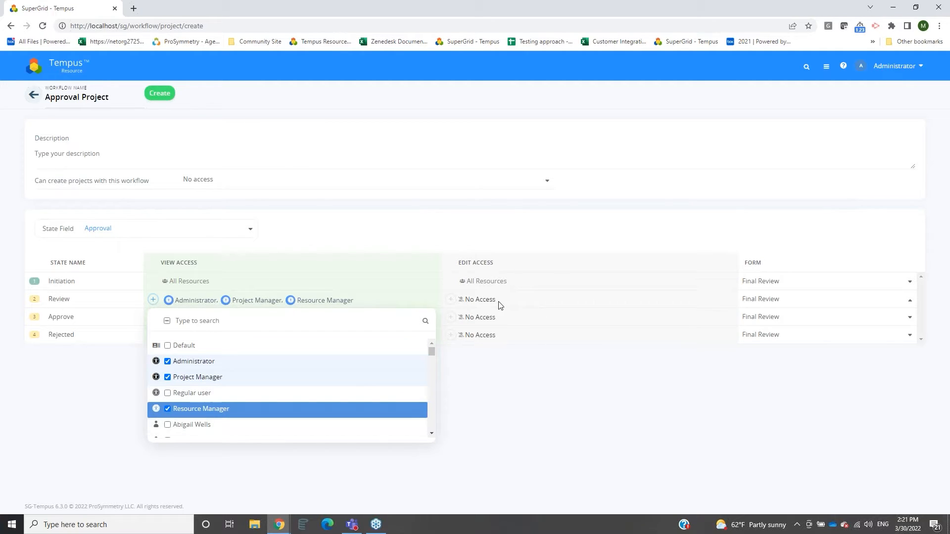
left_click(480, 302)
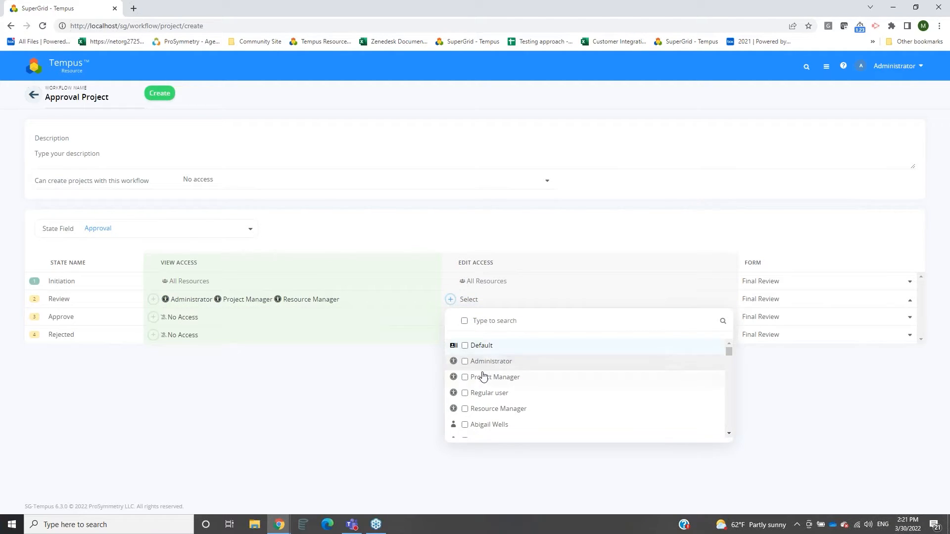
left_click(487, 377)
left_click(495, 409)
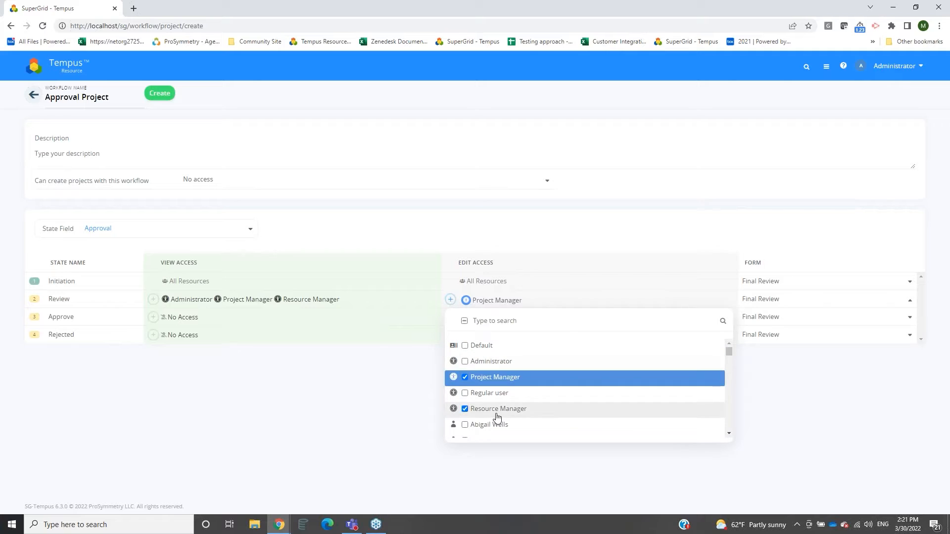
left_click(482, 361)
left_click(214, 425)
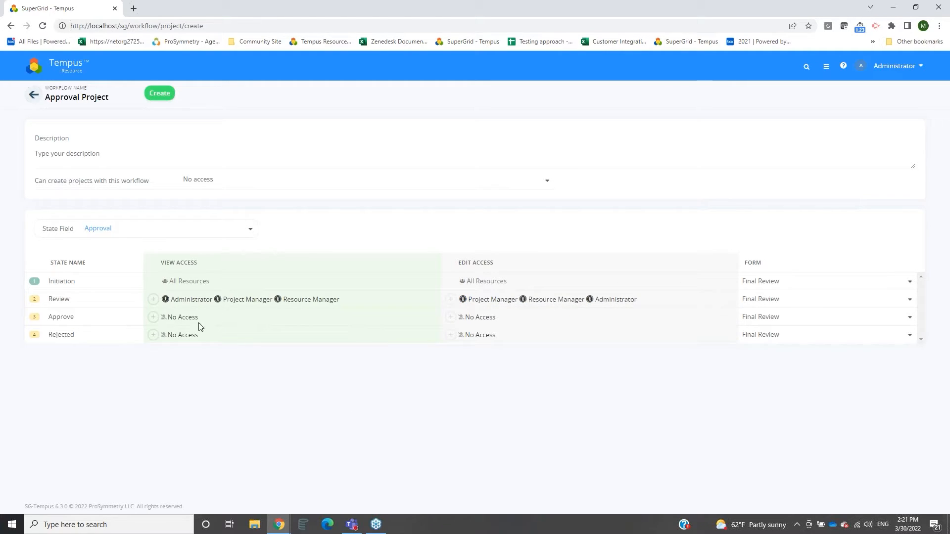
Give the Administrator and Project Manager roles both view and edit access to the Approve state.
left_click(183, 320)
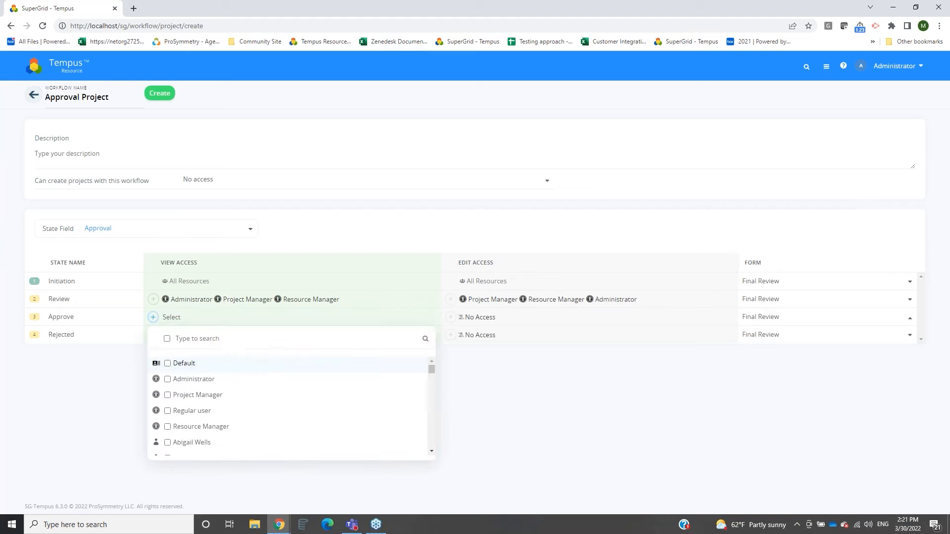
left_click(181, 379)
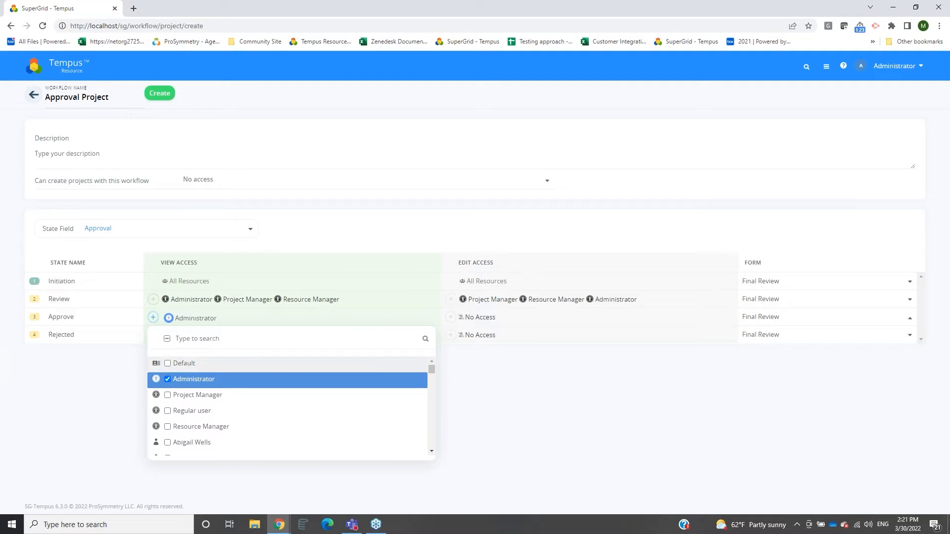
left_click(199, 395)
left_click(479, 319)
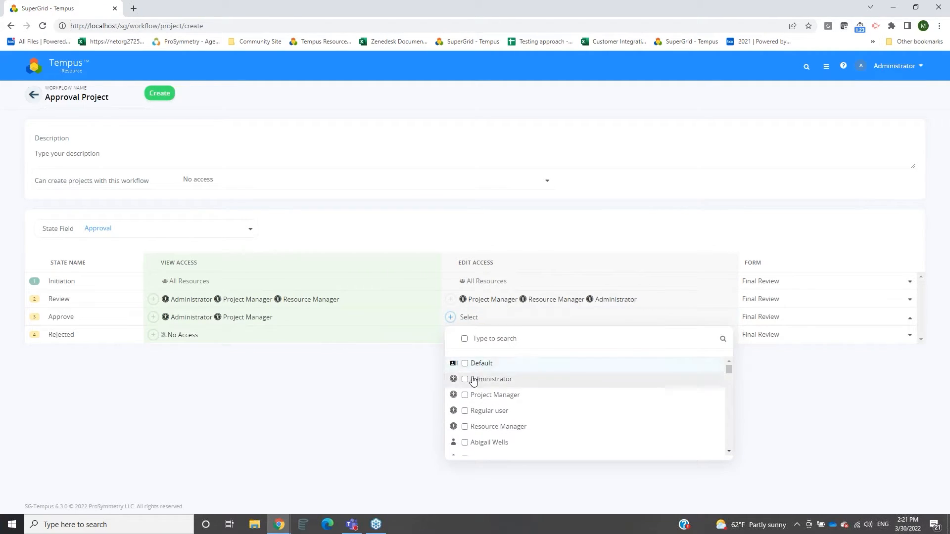
left_click(481, 379)
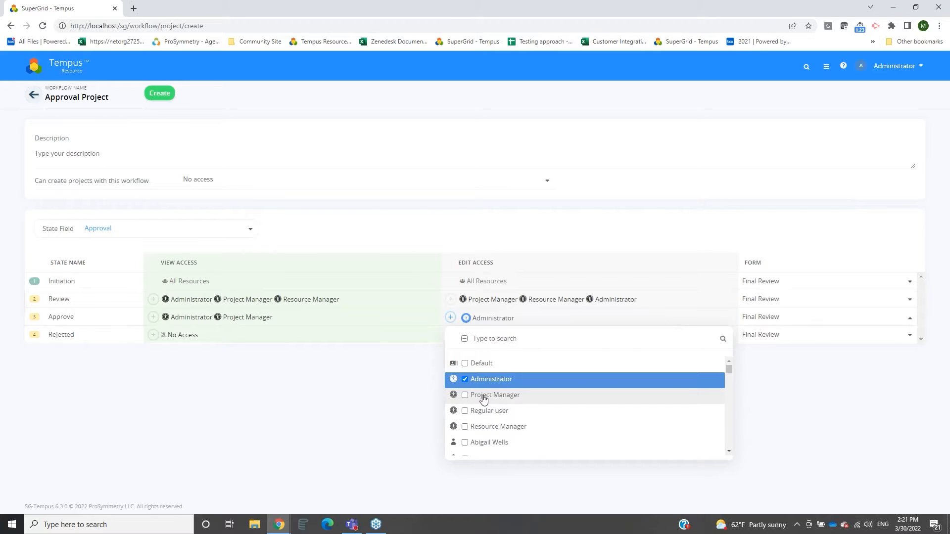
left_click(483, 394)
Give the Administrator and Project Manager roles both view and edit access to the Rejected state.
left_click(197, 335)
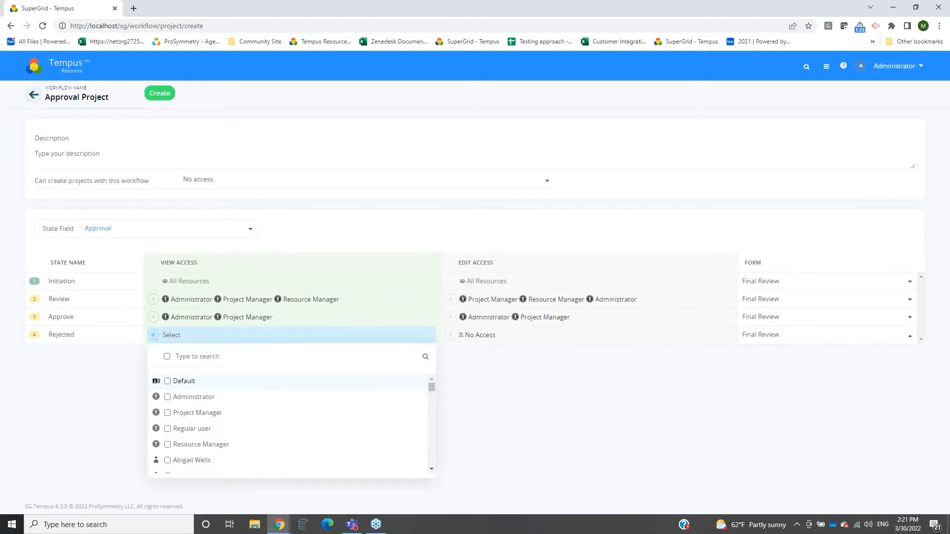
left_click(184, 397)
left_click(201, 414)
left_click(480, 348)
left_click(479, 341)
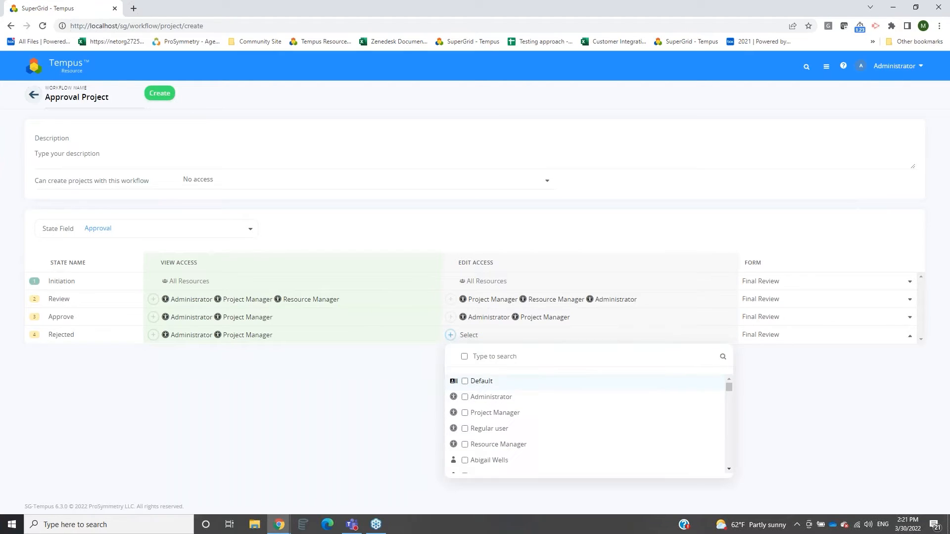
left_click(477, 397)
left_click(485, 415)
left_click(313, 372)
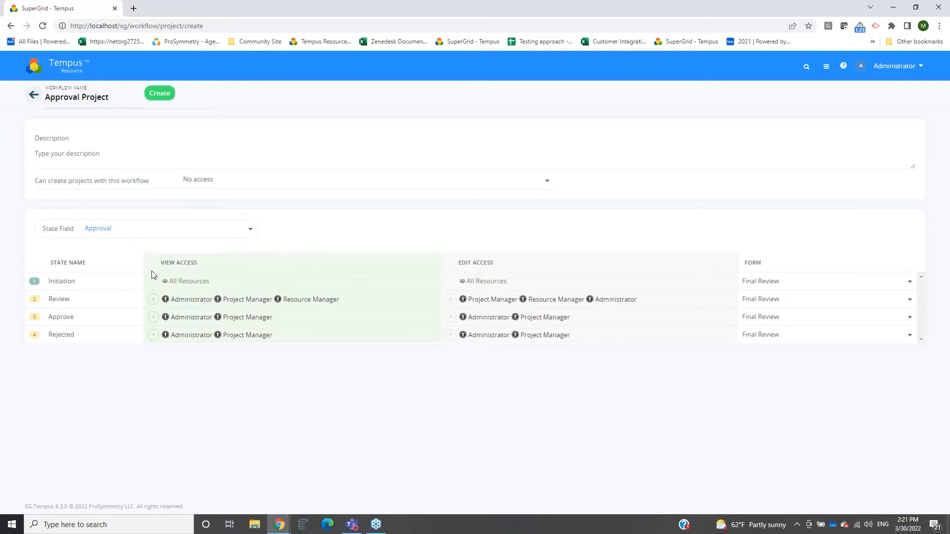
Assign the Initial Review form to the Initiation state and the Manager Review form to the Review state.
left_click(768, 288)
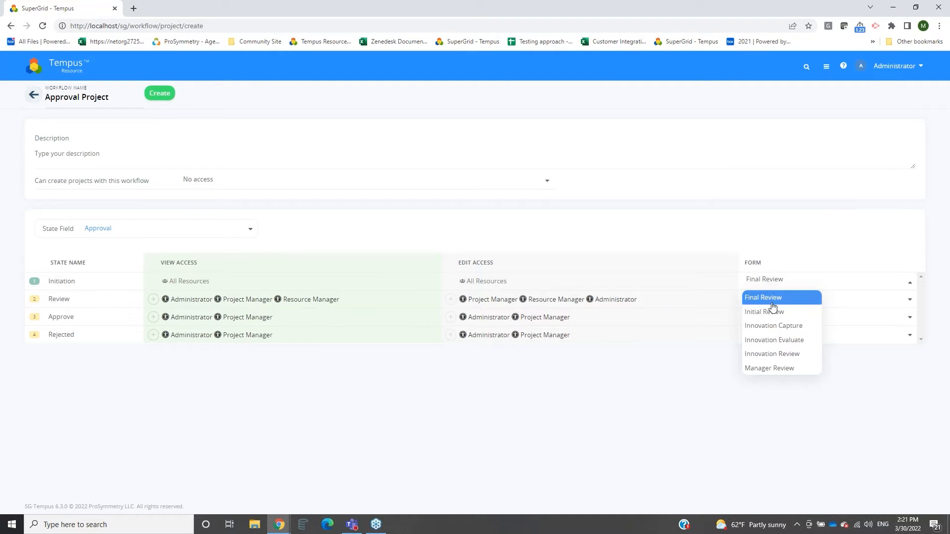
left_click(760, 311)
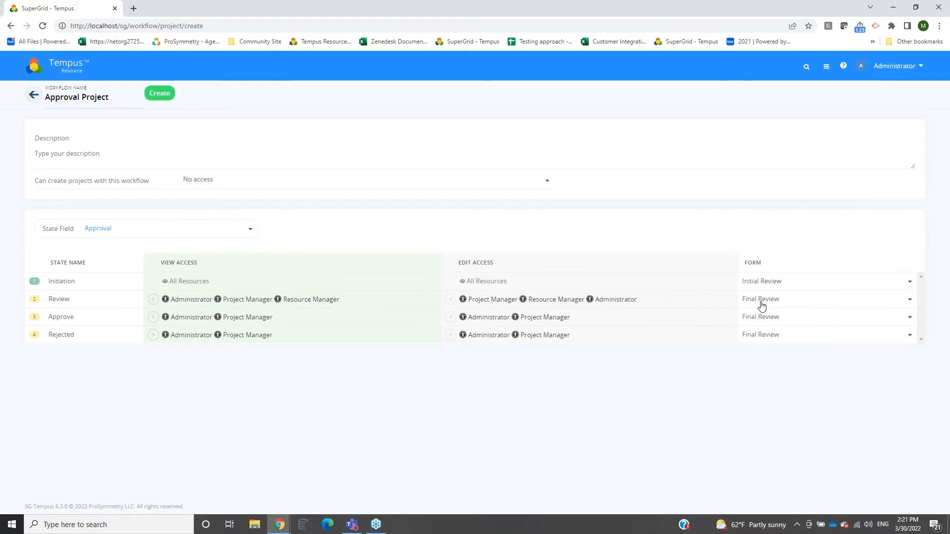
left_click(760, 302)
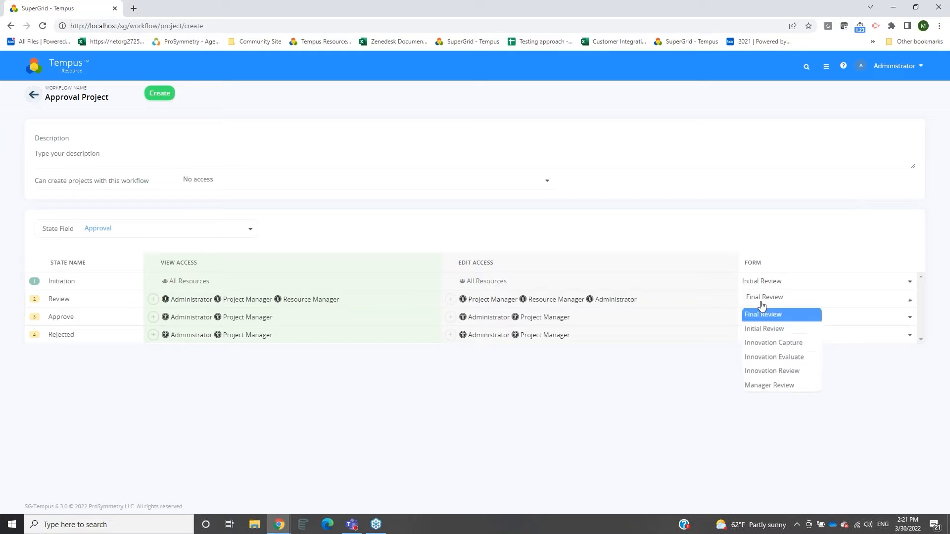
left_click(758, 389)
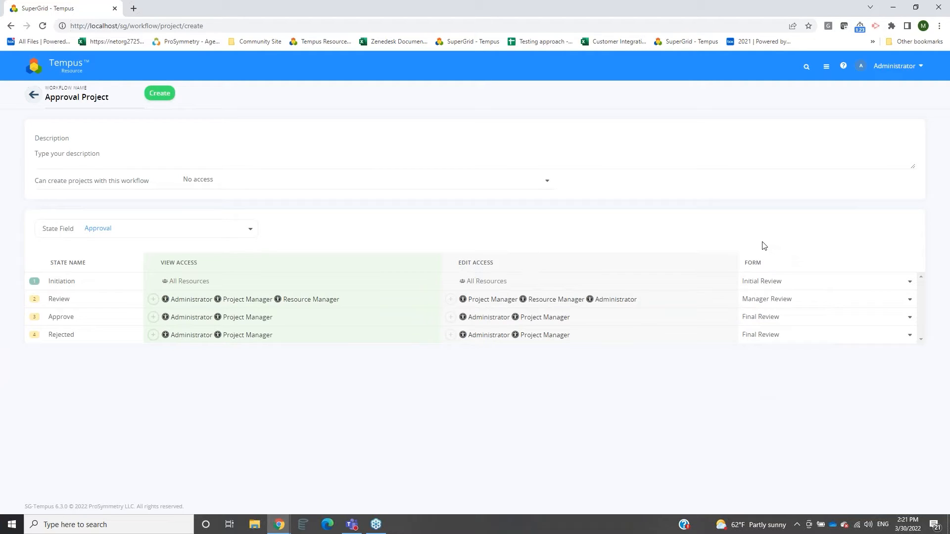
left_click(770, 319)
left_click(723, 340)
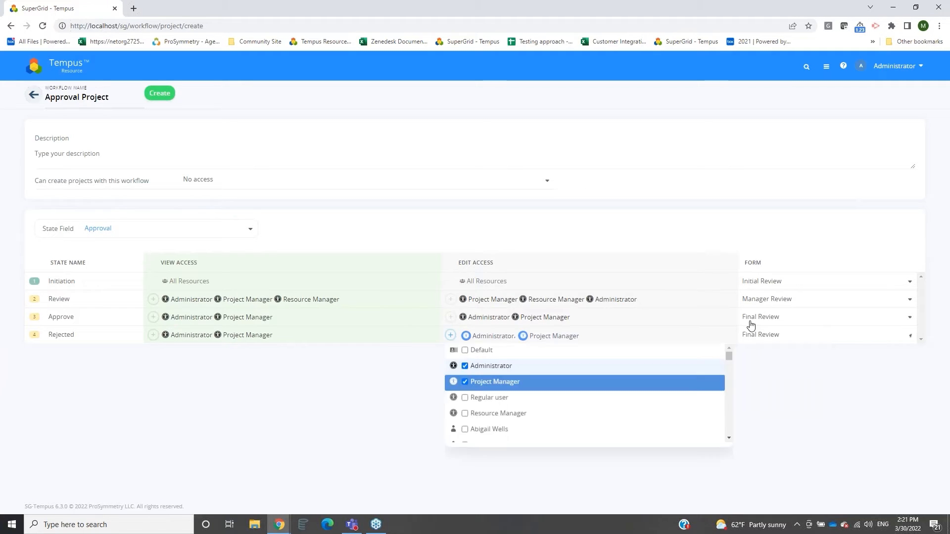
left_click(806, 401)
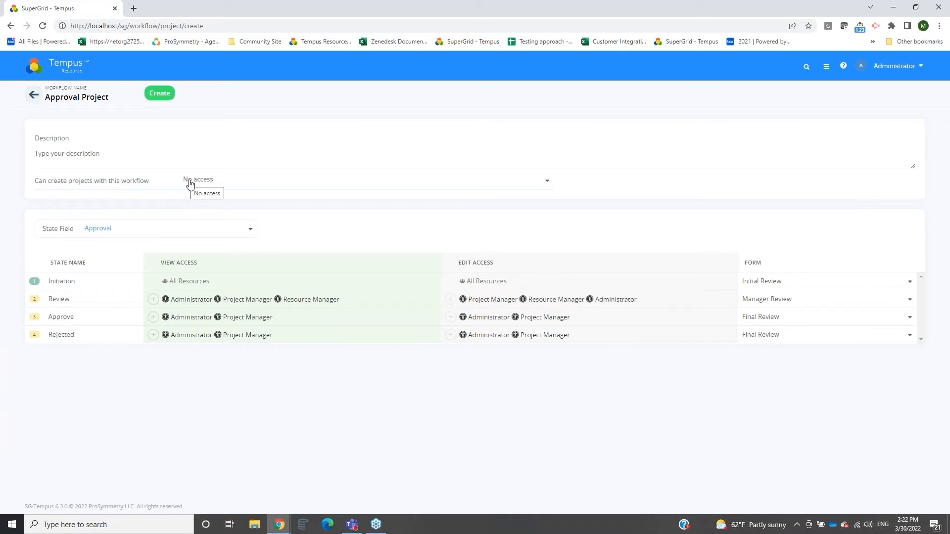
Allow every listed user to create projects with this workflow, and create the workflow.
left_click(221, 182)
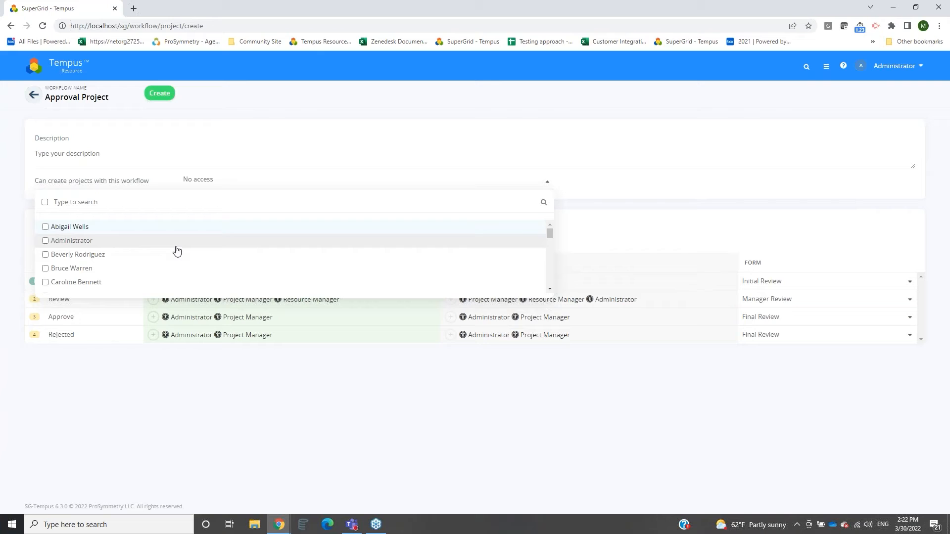
scroll(177, 251, "down", 1)
scroll(116, 250, "up", 1)
left_click(65, 244)
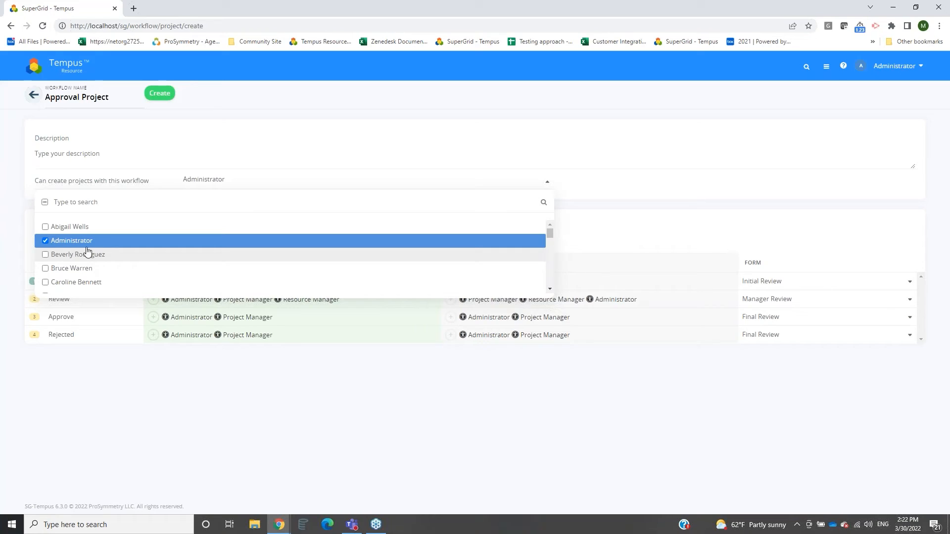
left_click(45, 203)
left_click(44, 203)
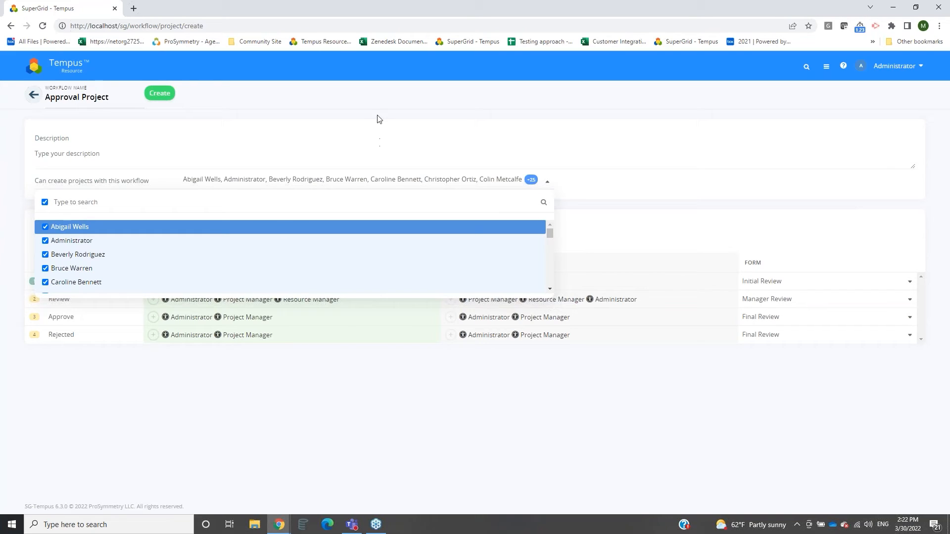
left_click(366, 94)
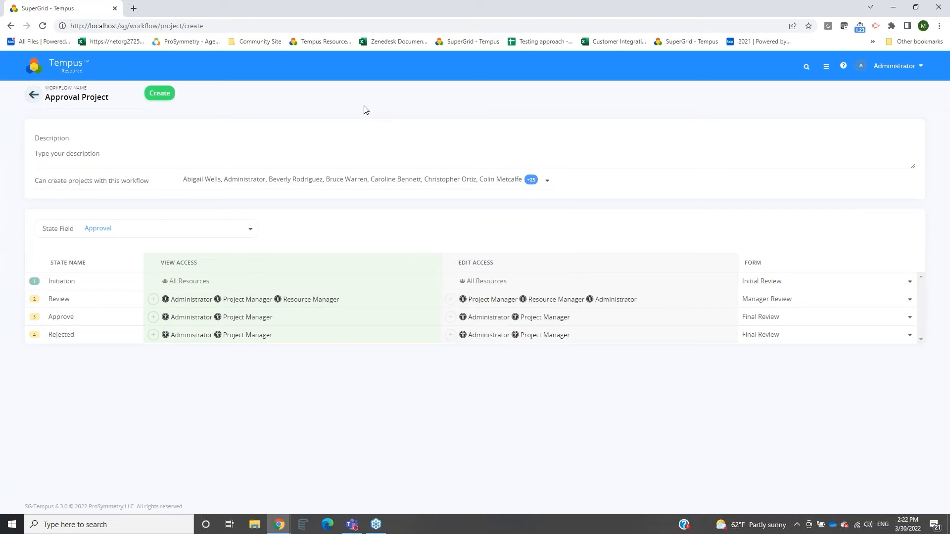
left_click(154, 95)
Go to project management from the home page and open the choice of project types for a new project.
left_click(58, 71)
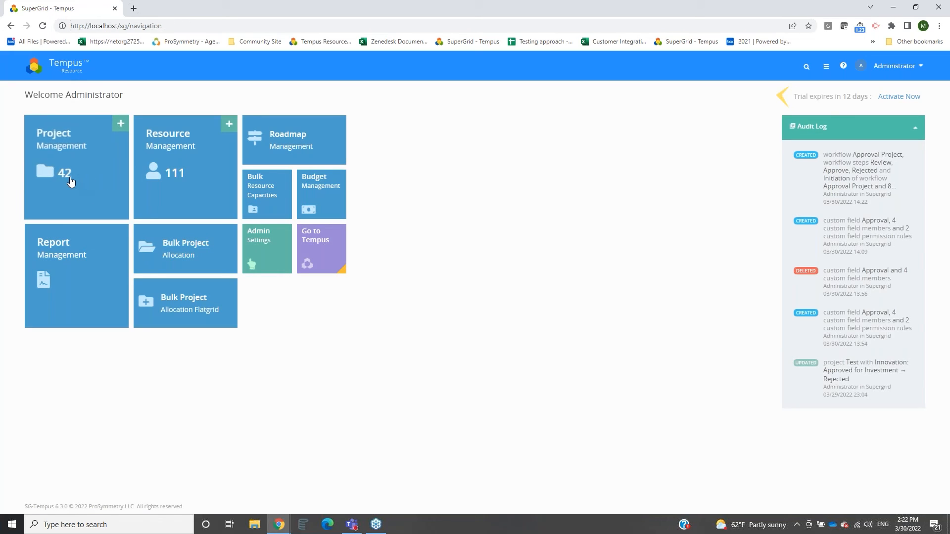
left_click(71, 181)
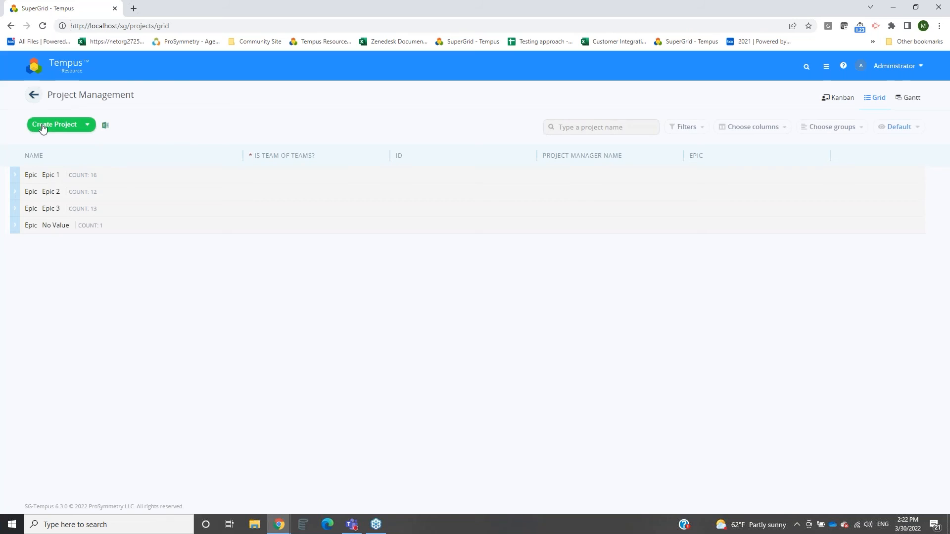
left_click(42, 127)
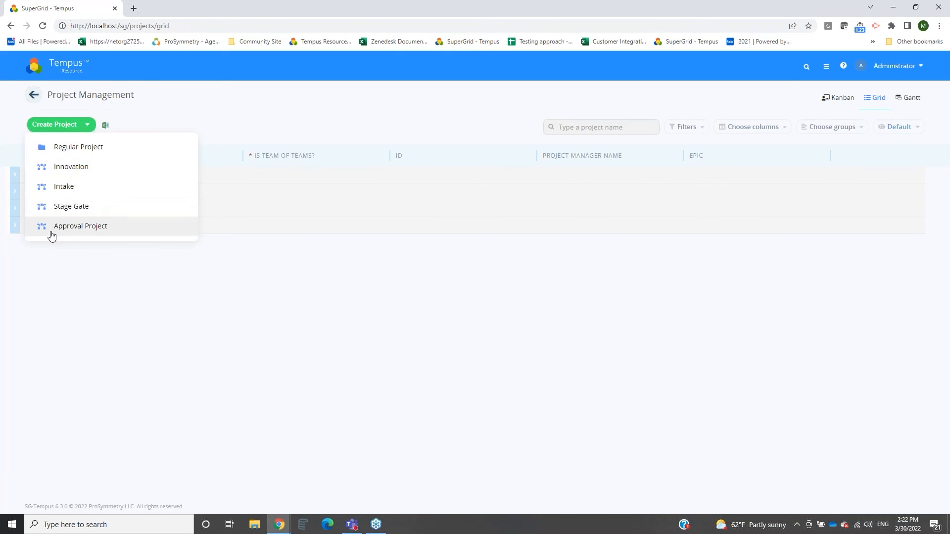